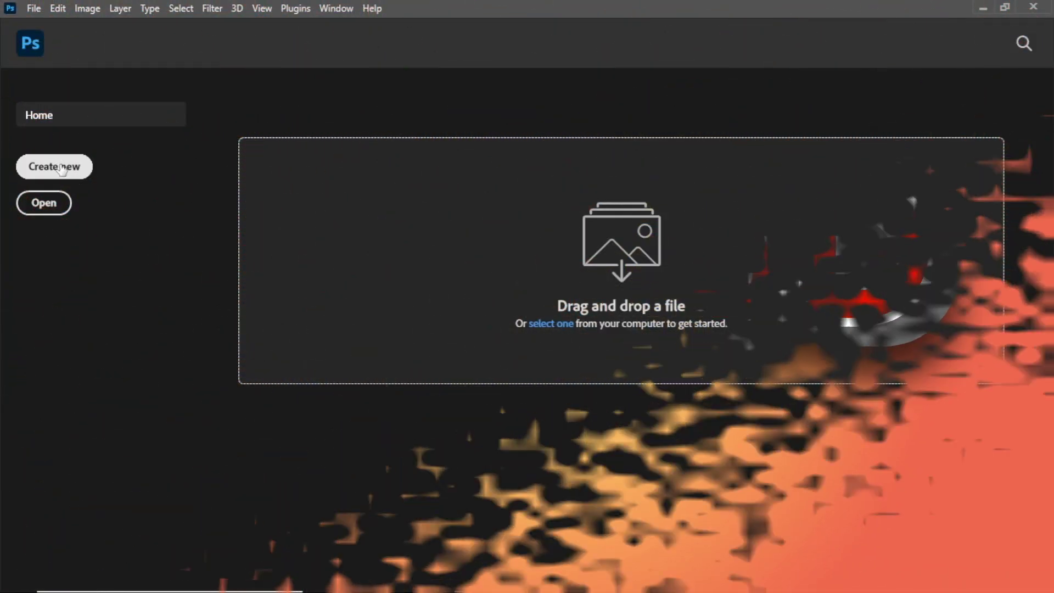
Step: Create a default 7 × 5 in, 300 ppi document and unlock its Background into Layer 0
click(45, 161)
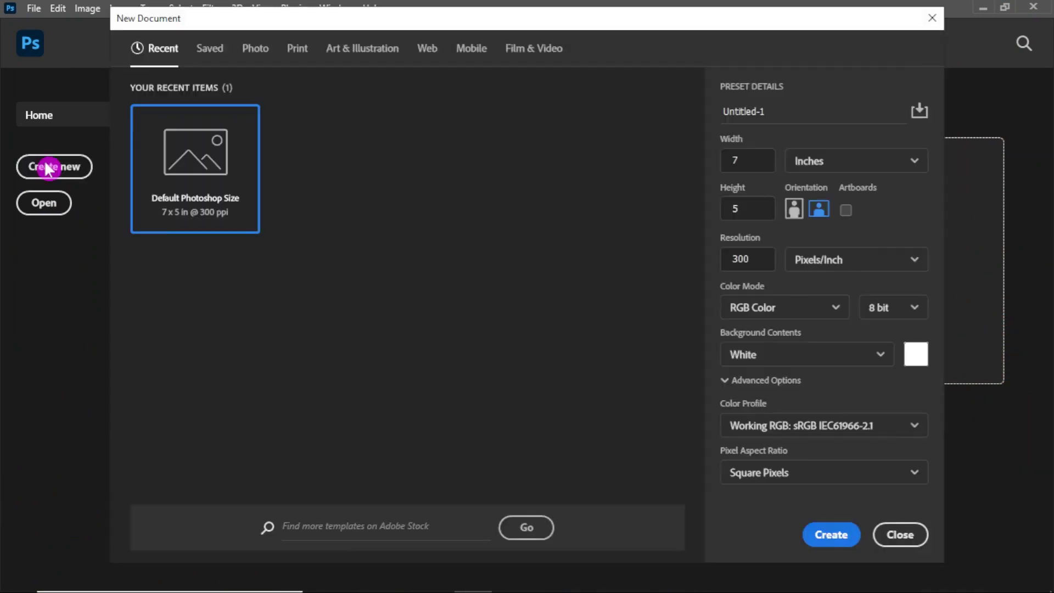
click(820, 532)
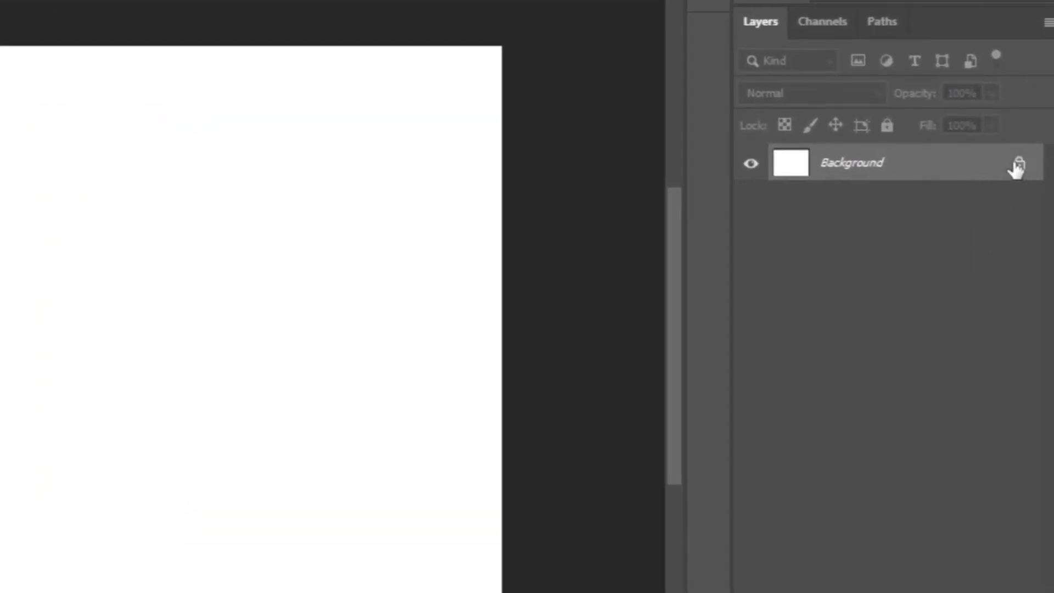
click(1019, 164)
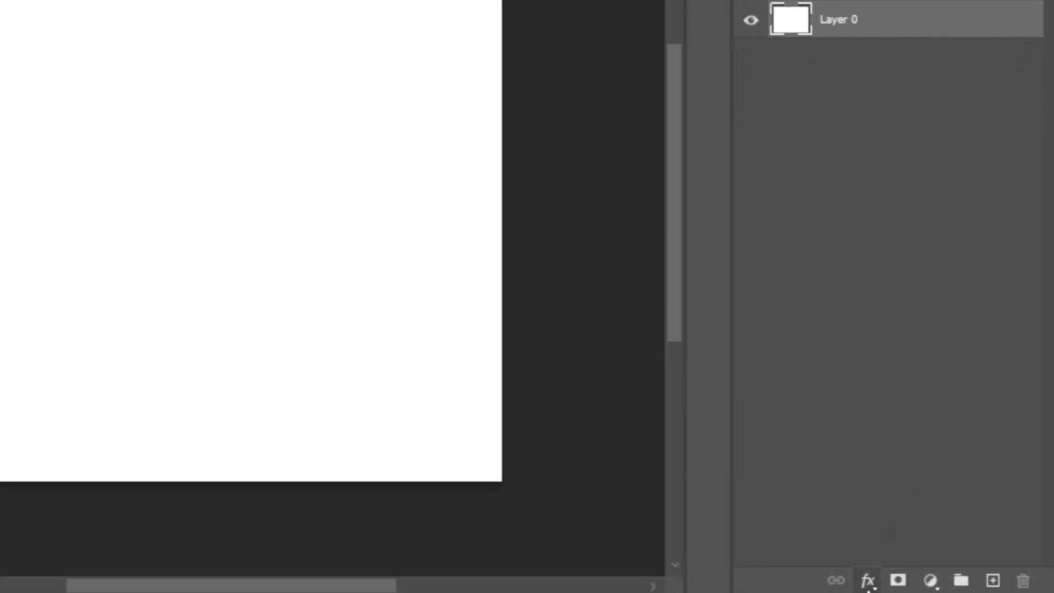
Step: Apply a Gradient Overlay to Layer 0 using the Orange_05 preset from the Oranges folder
click(867, 586)
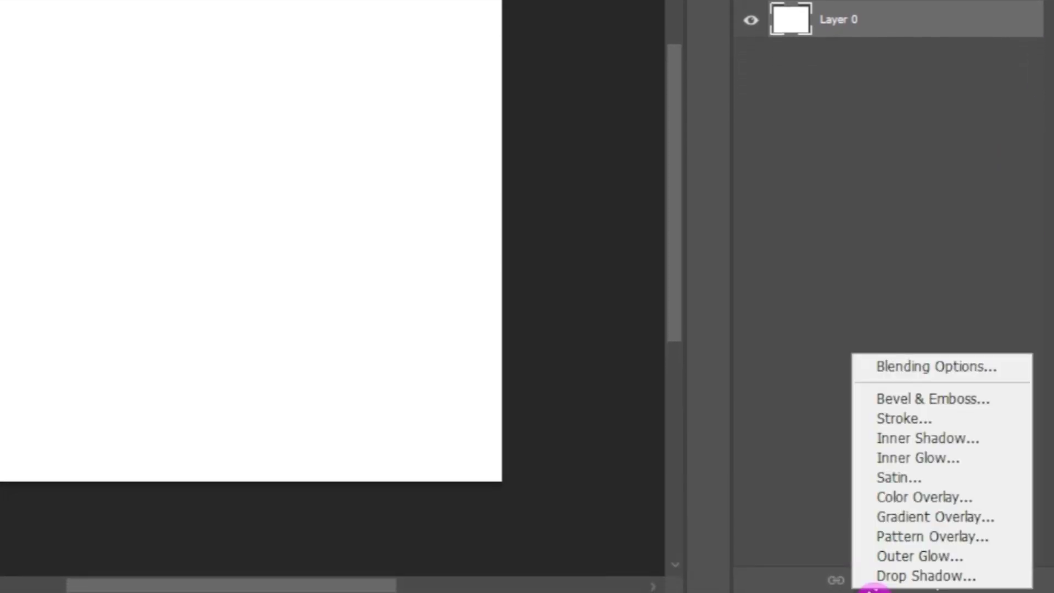
click(909, 516)
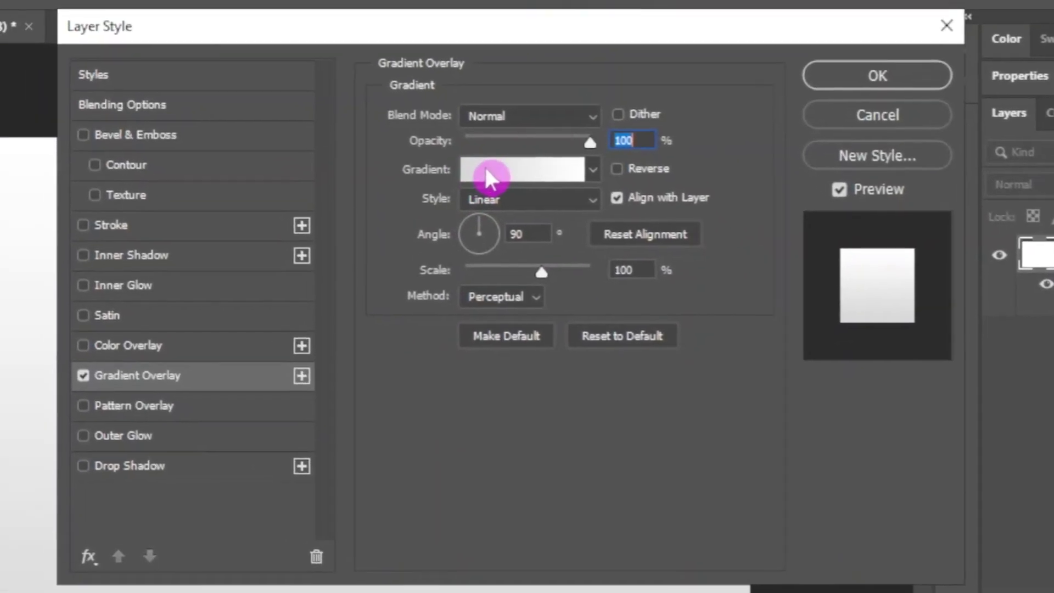
click(440, 125)
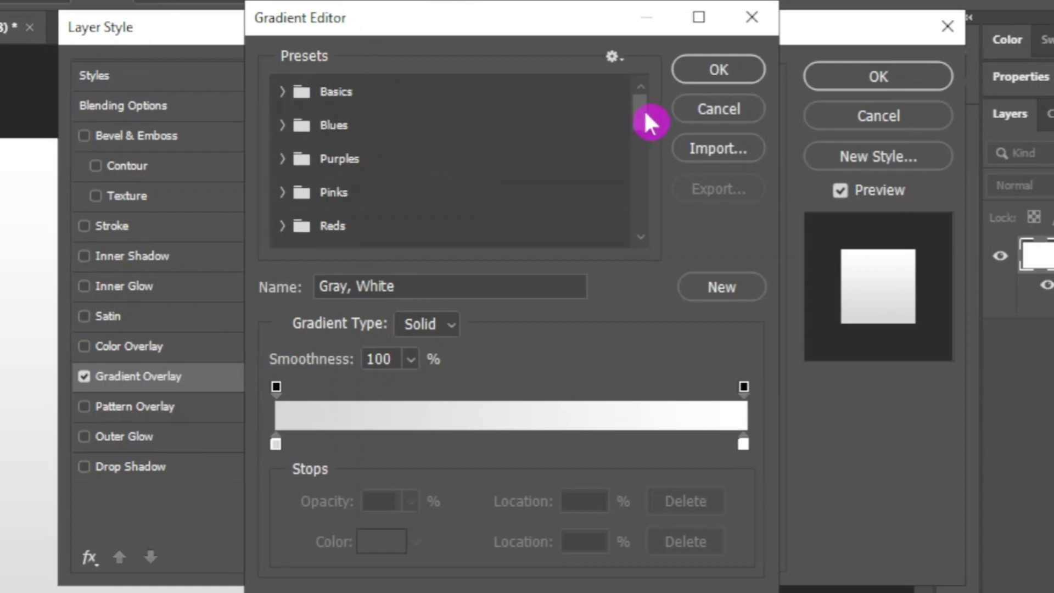
drag(640, 118, 642, 145)
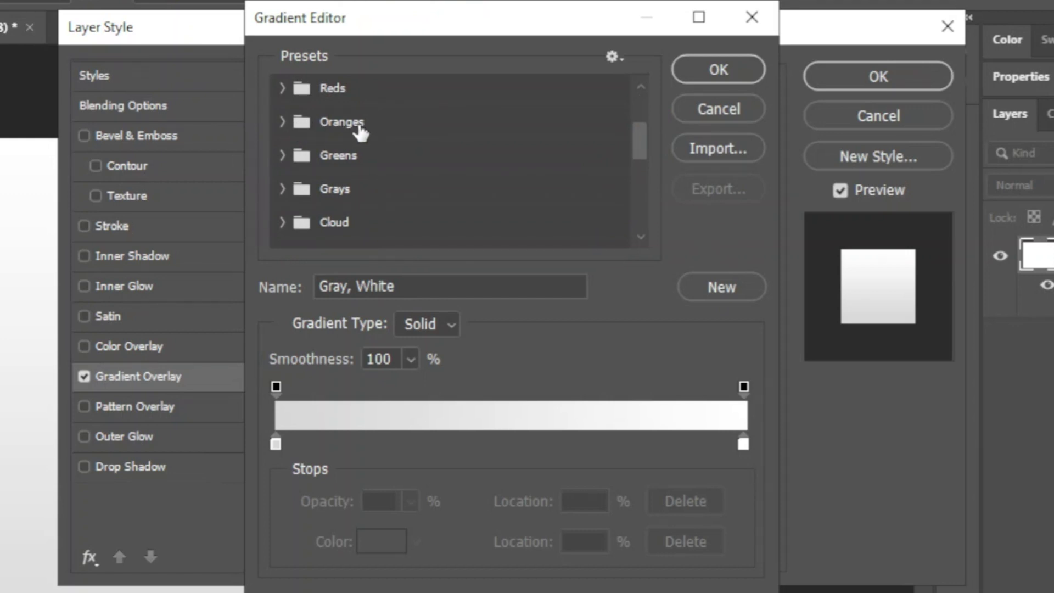
click(281, 122)
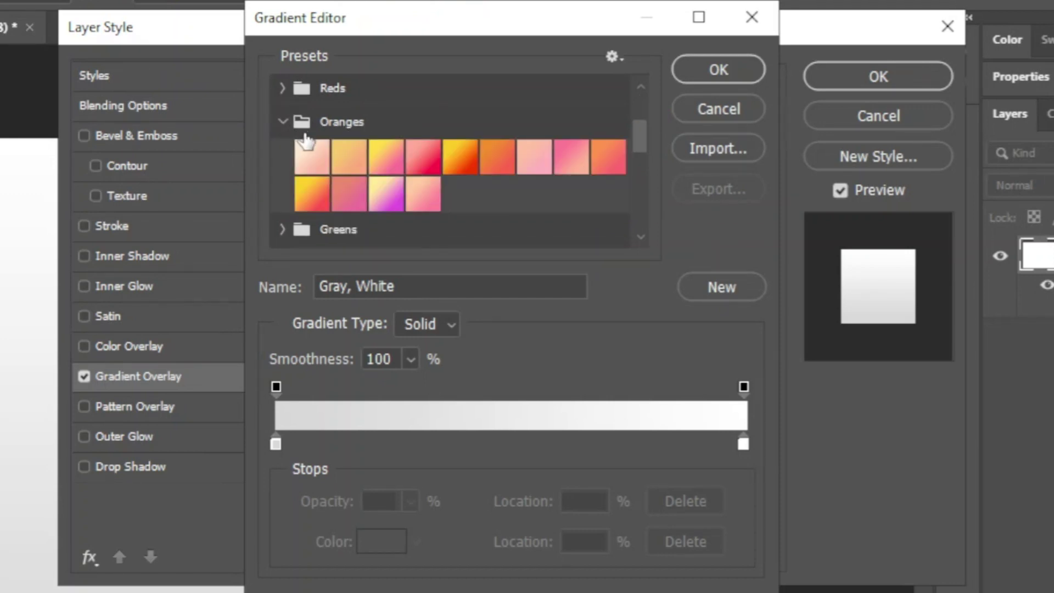
click(460, 161)
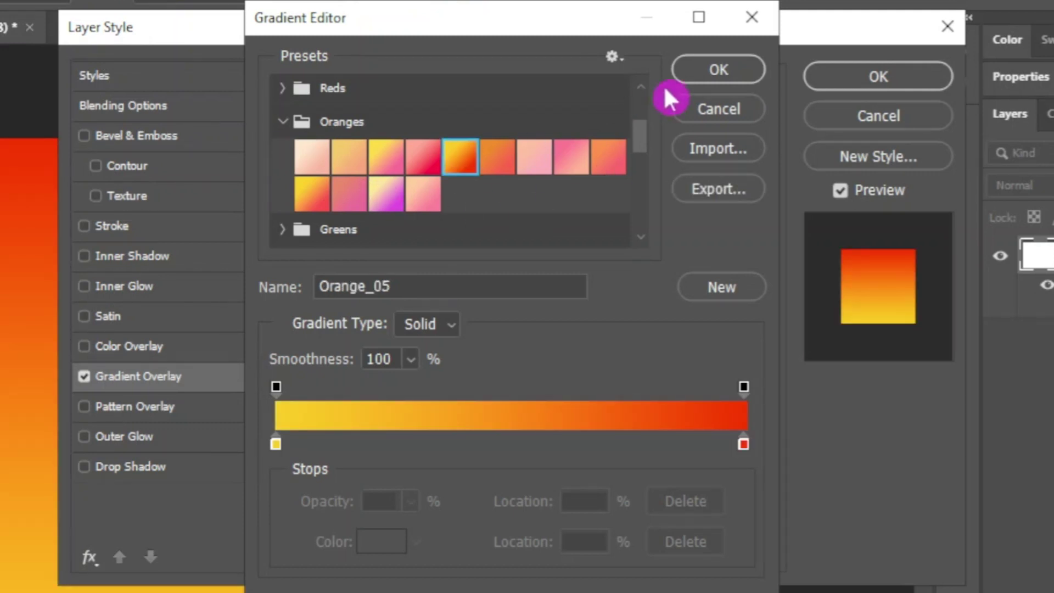
click(696, 79)
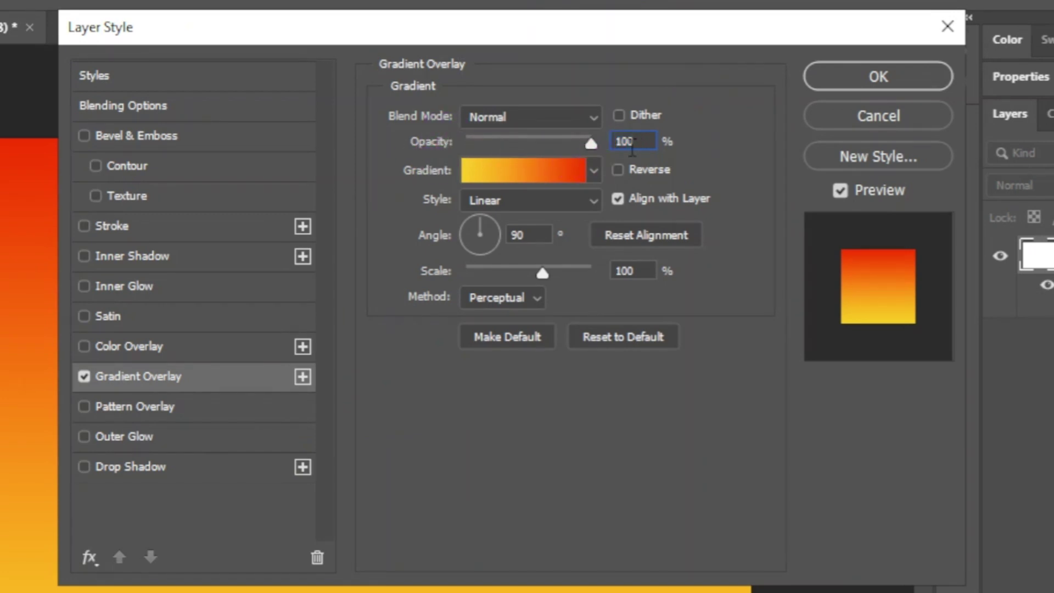
Step: Set the background Gradient Overlay to Radial style at 70% opacity and apply it
text(70)
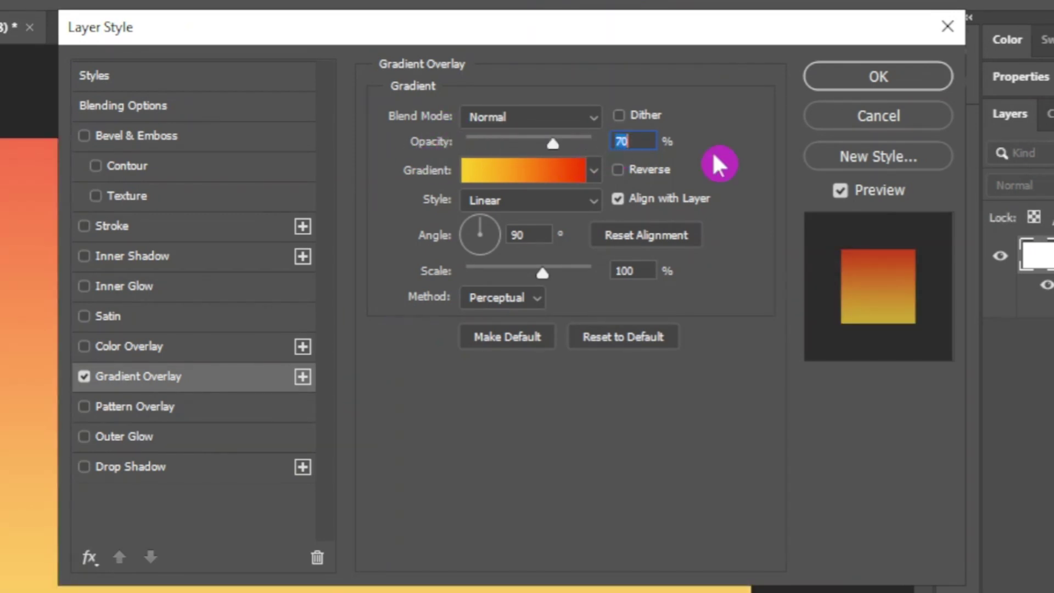
click(511, 203)
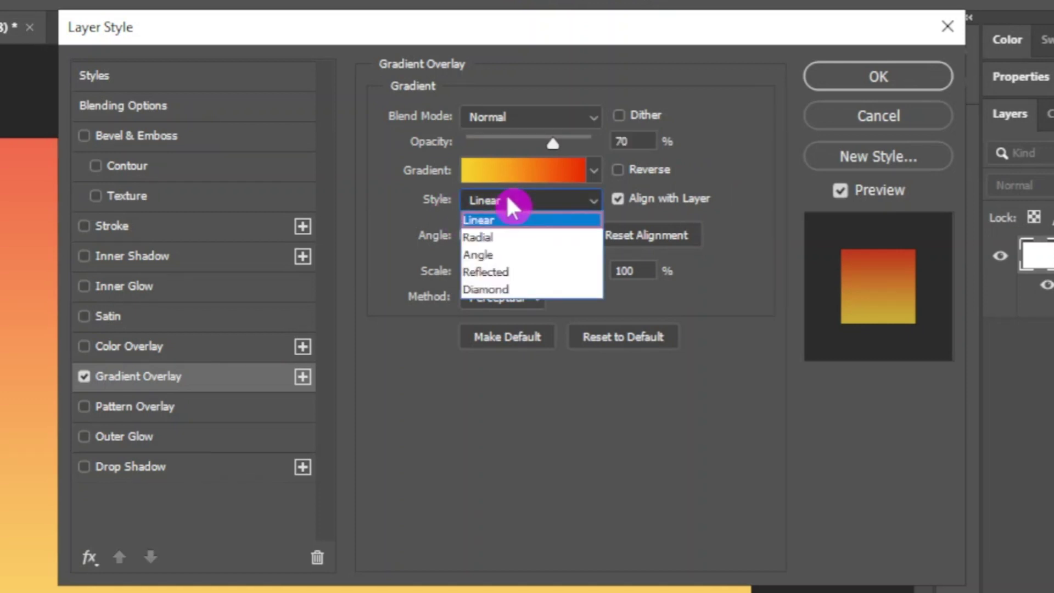
click(498, 237)
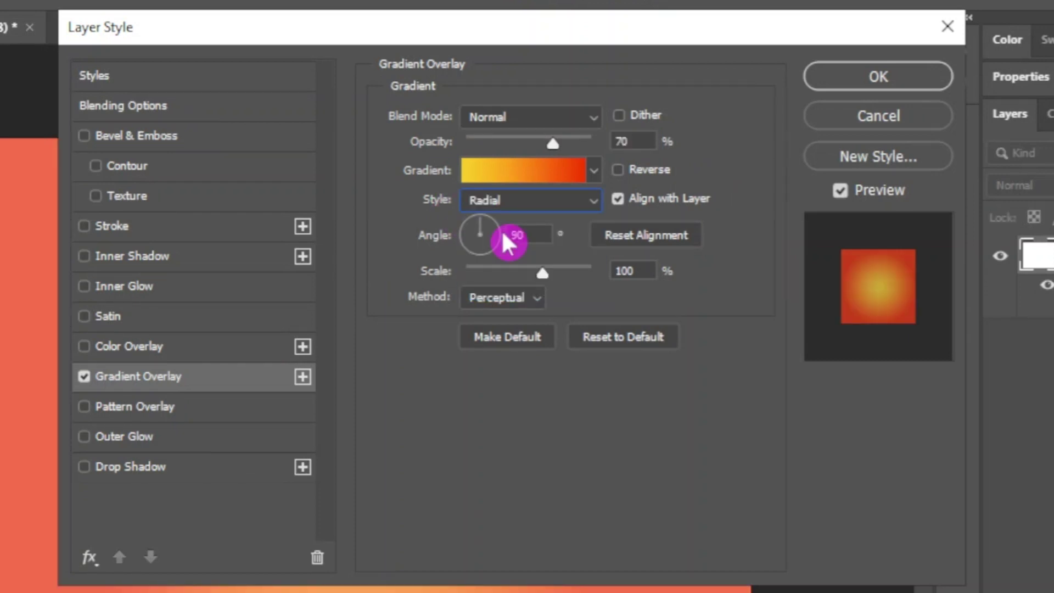
click(857, 82)
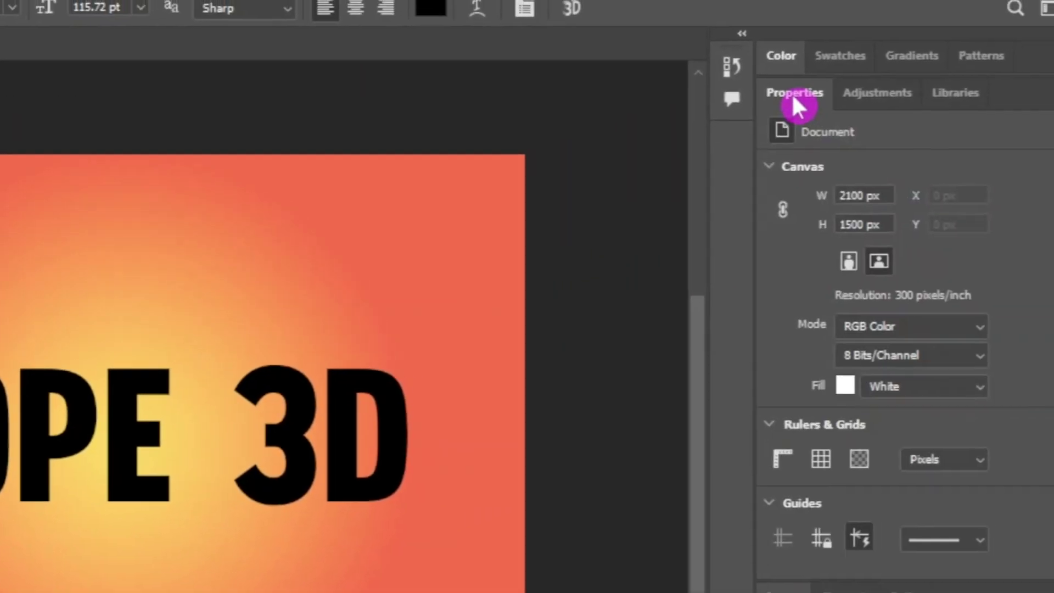
Step: Recolour the DOPE 3D text to #ff0000 through the Properties colour swatch
click(946, 334)
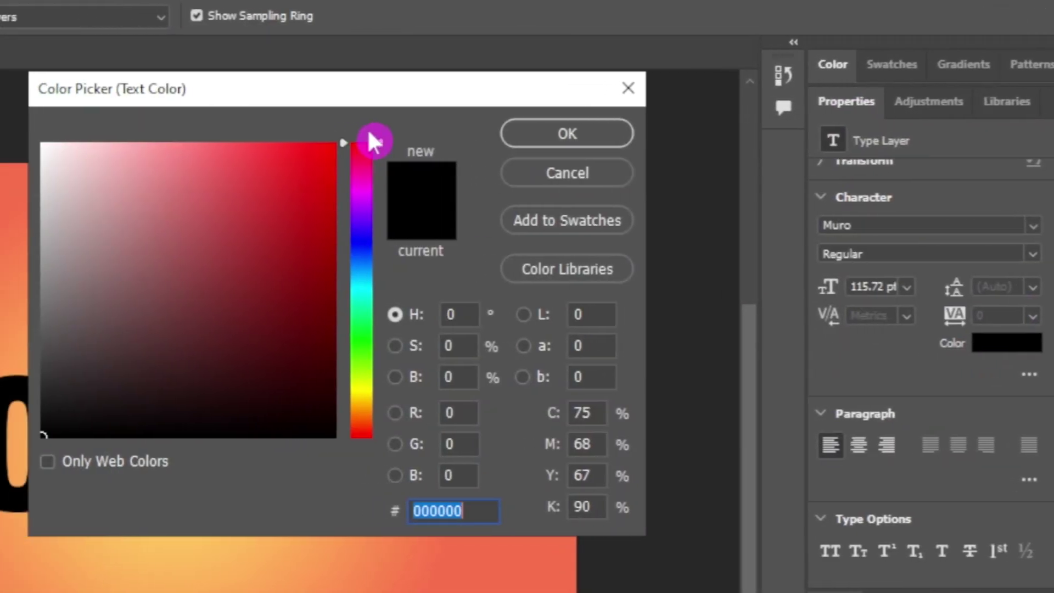
click(248, 174)
text(ff0000)
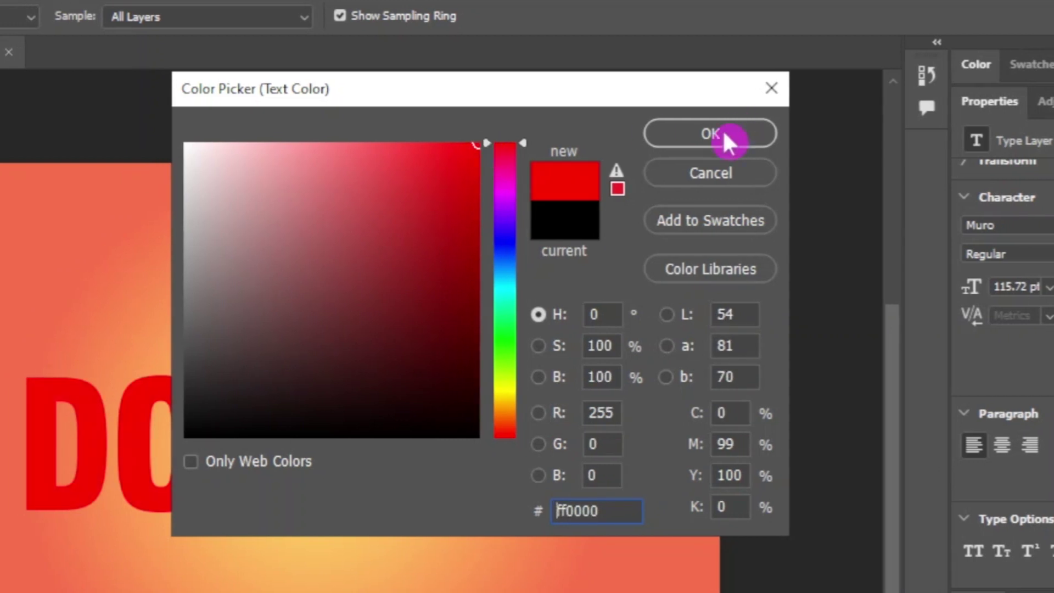
click(727, 140)
double_click(1006, 107)
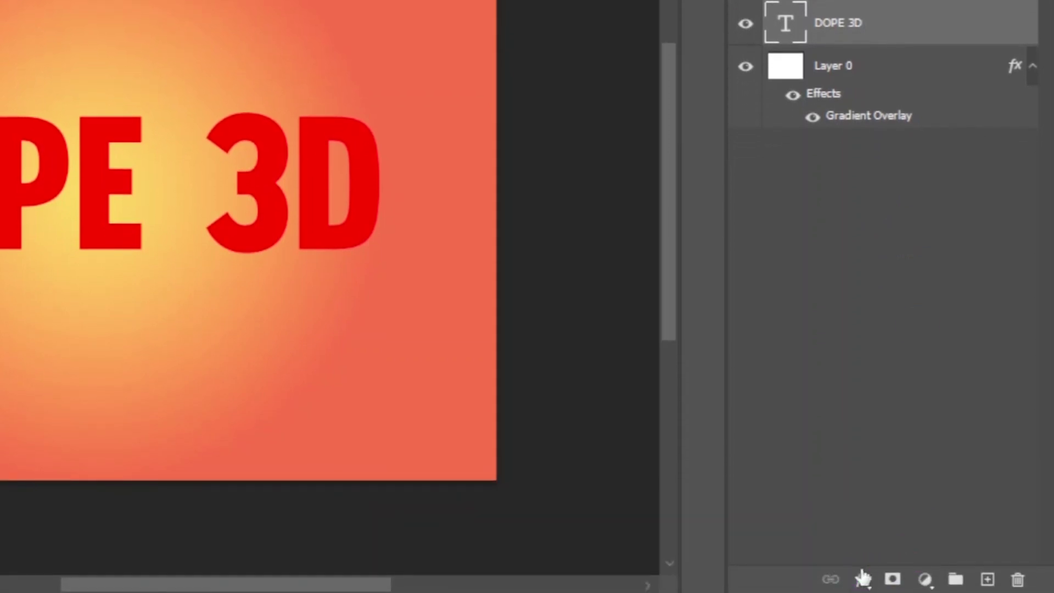
Step: Add a 16 px Outside stroke in grey #6a6a6a to the DOPE 3D text layer
click(864, 580)
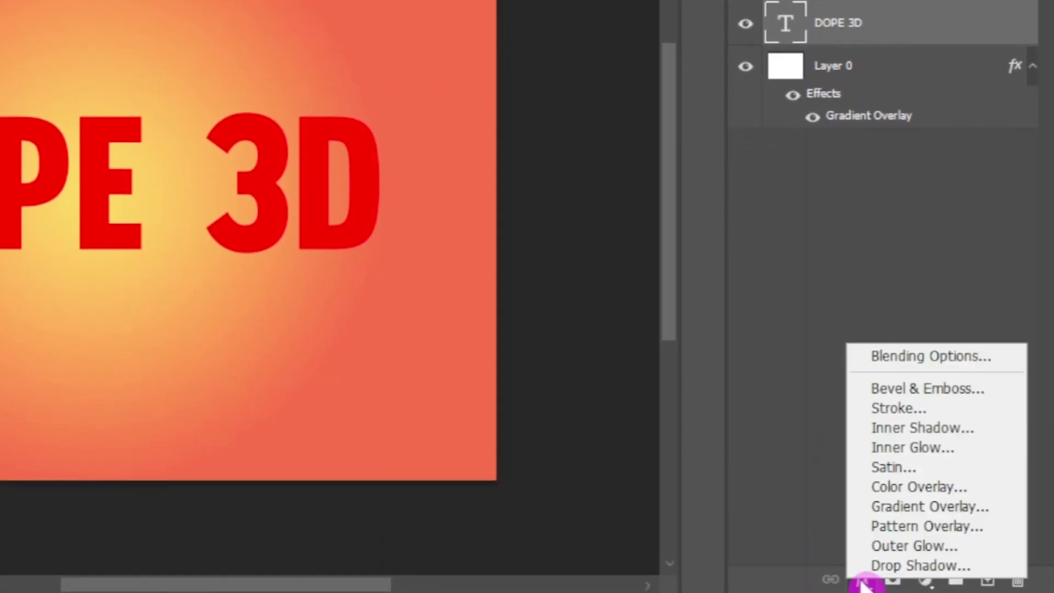
click(888, 408)
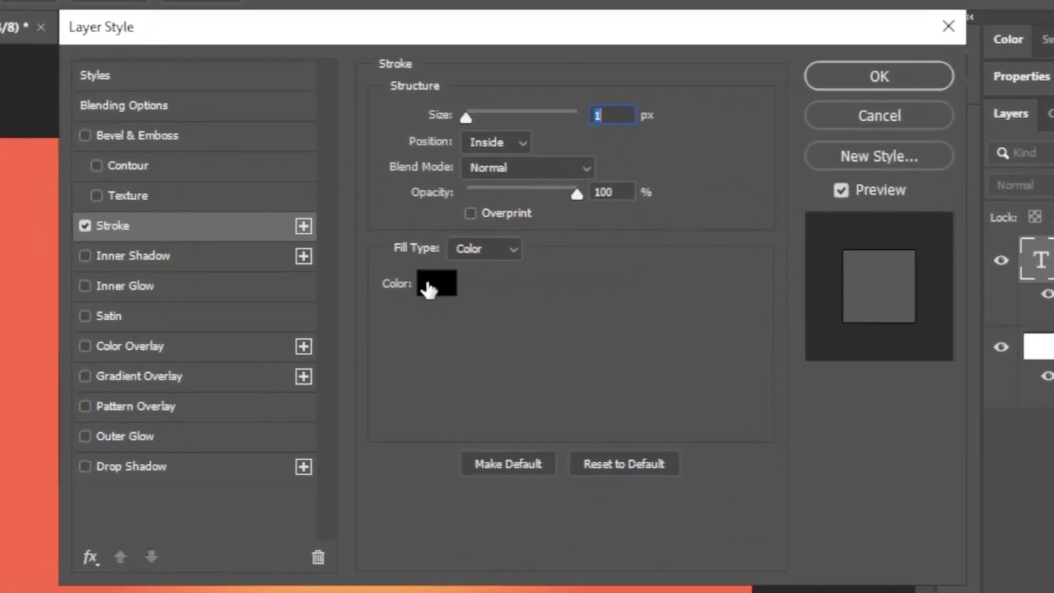
click(428, 288)
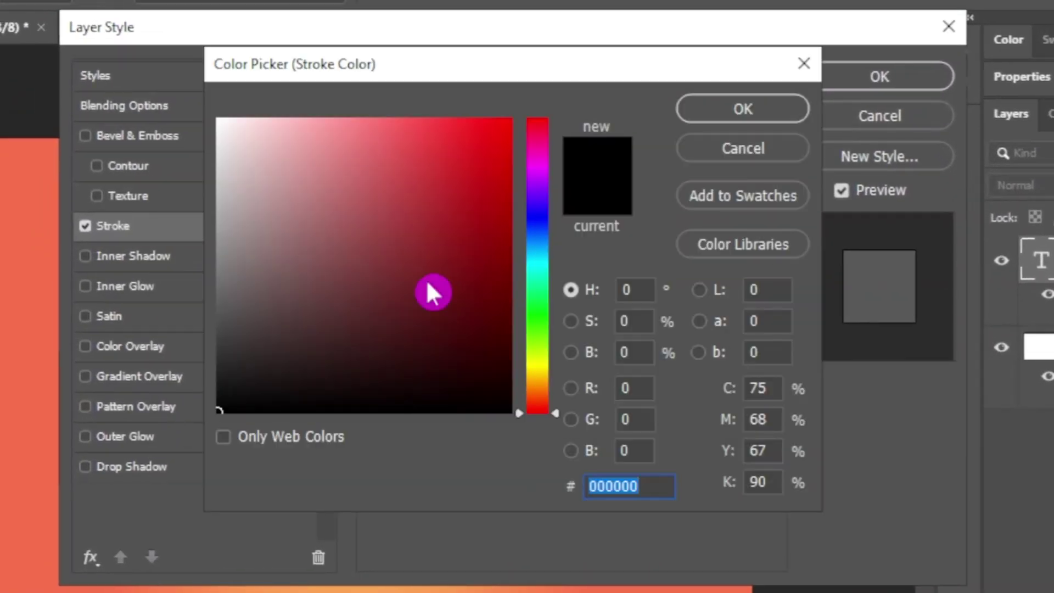
click(215, 290)
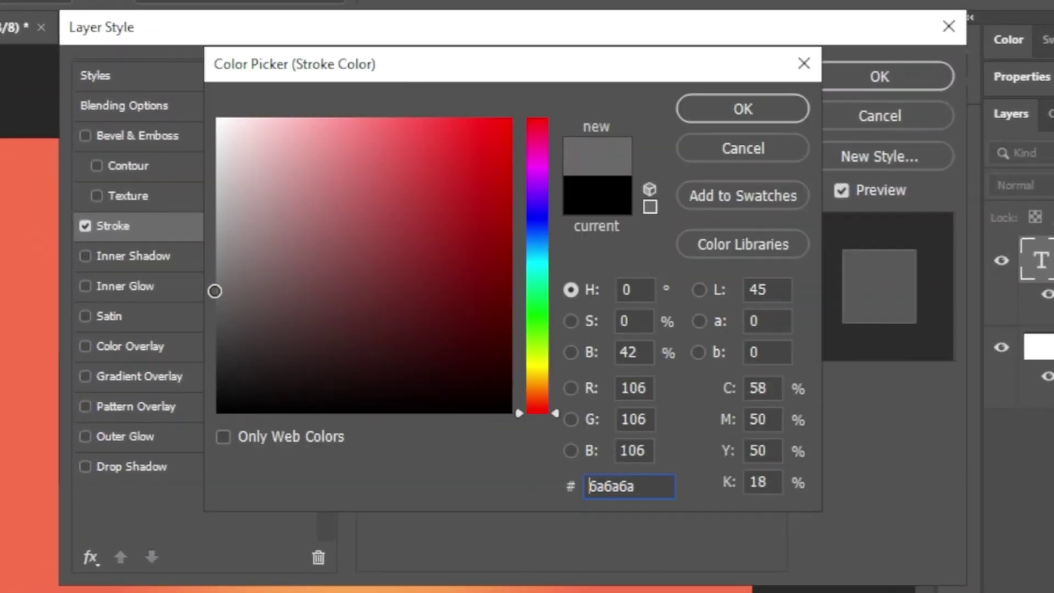
click(706, 113)
click(487, 144)
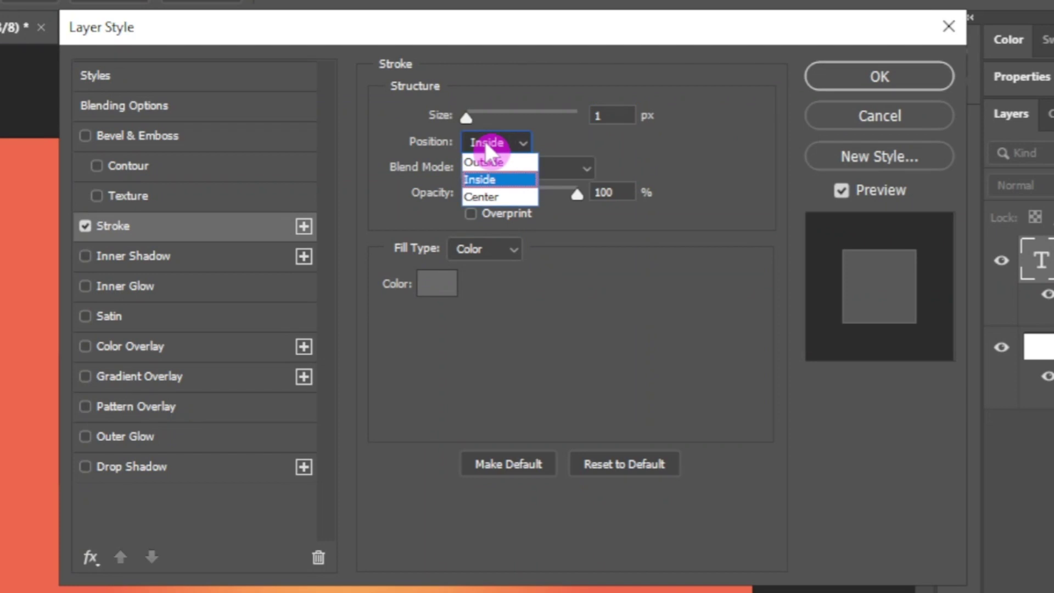
click(483, 162)
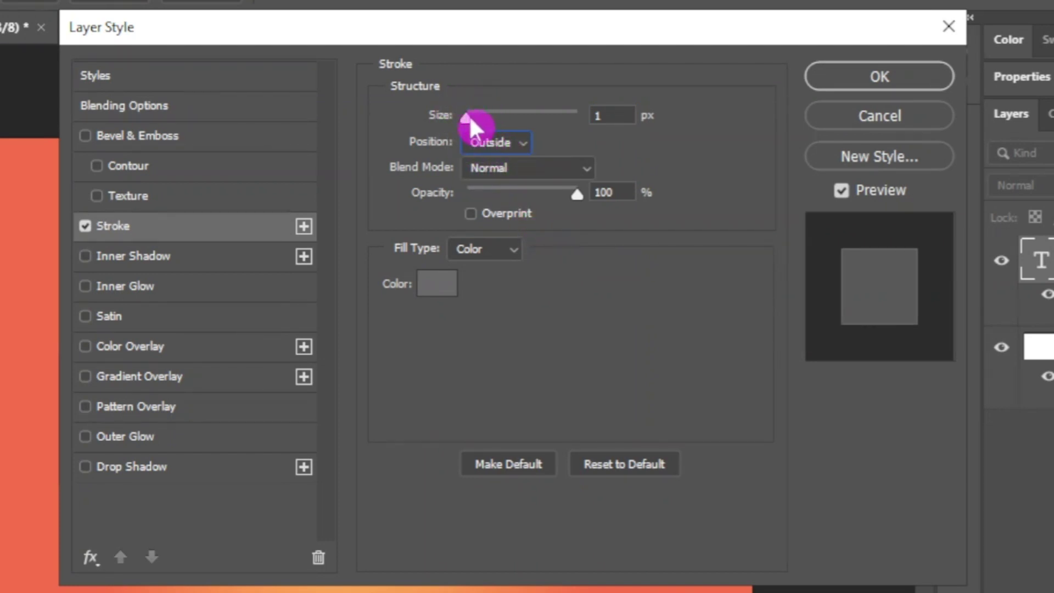
drag(469, 124, 490, 122)
drag(456, 40, 615, 58)
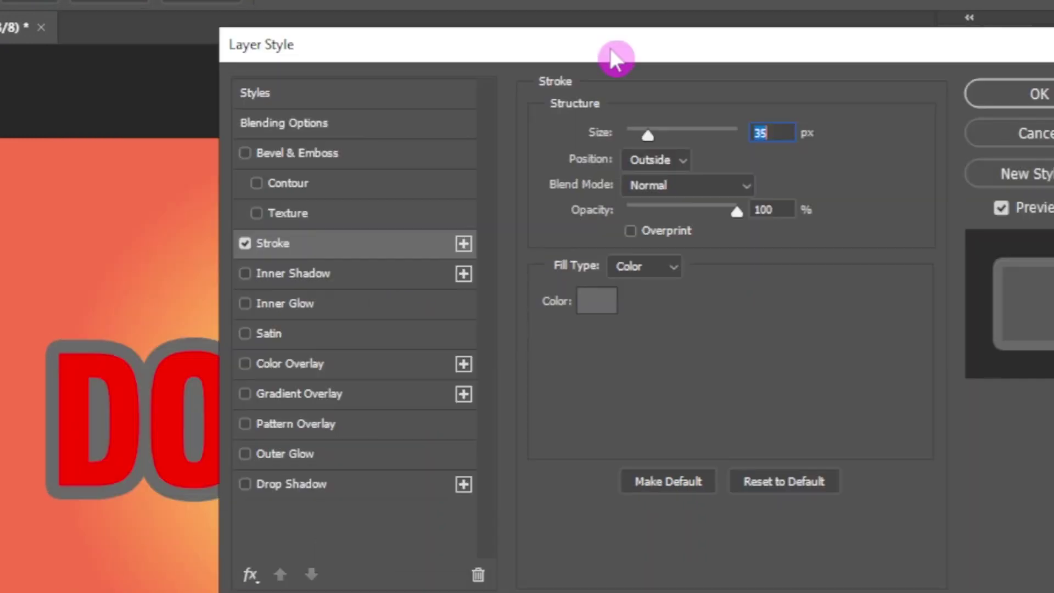
drag(648, 135, 640, 134)
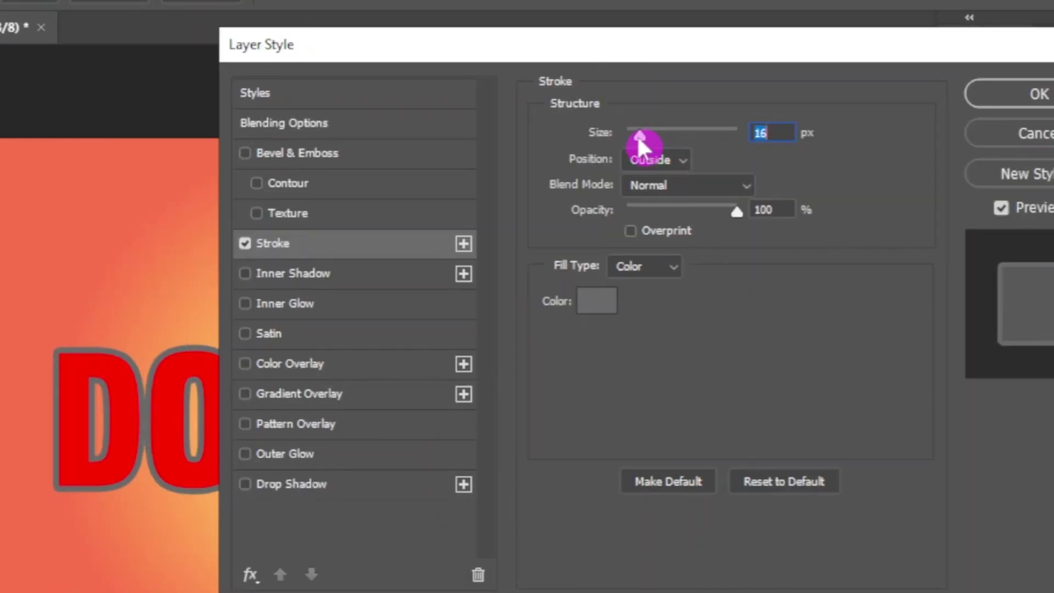
click(980, 95)
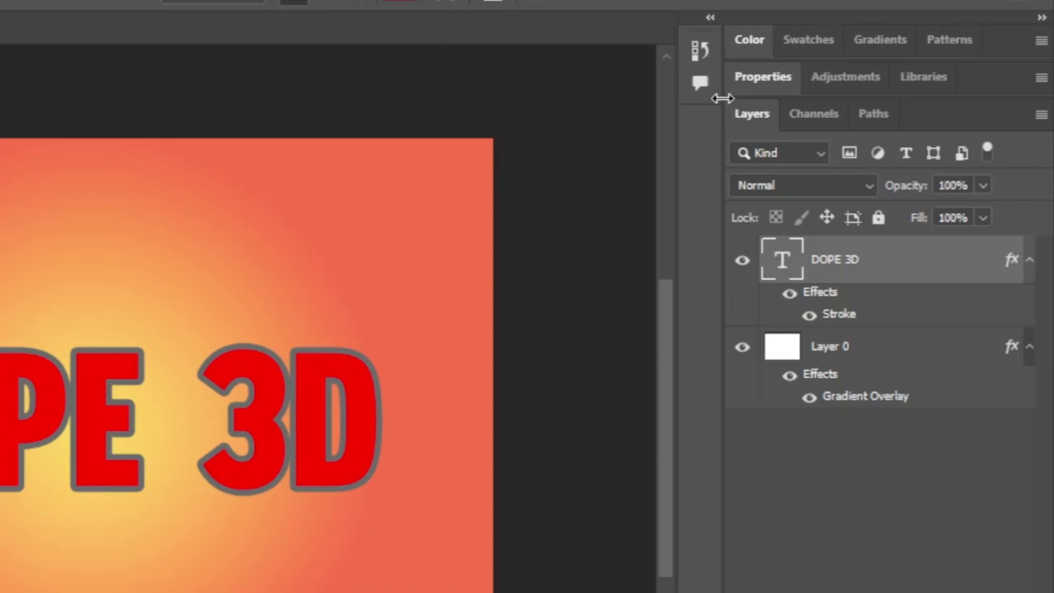
Step: Stack offset duplicates of the text layer up to DOPE 3D copy 25 to build the extrusion
key(ctrl+j)
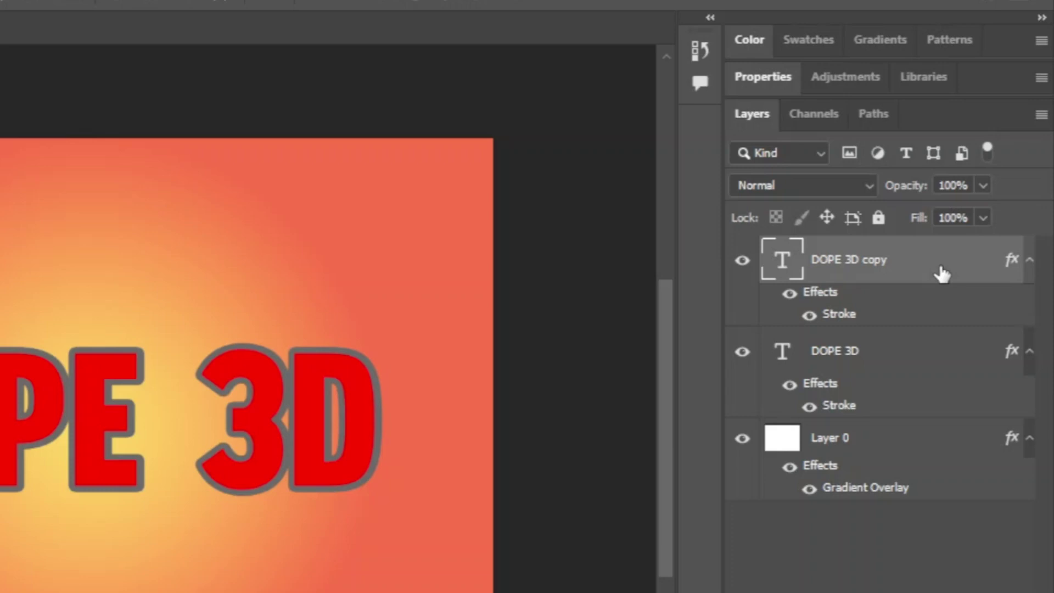
key(ctrl+j)
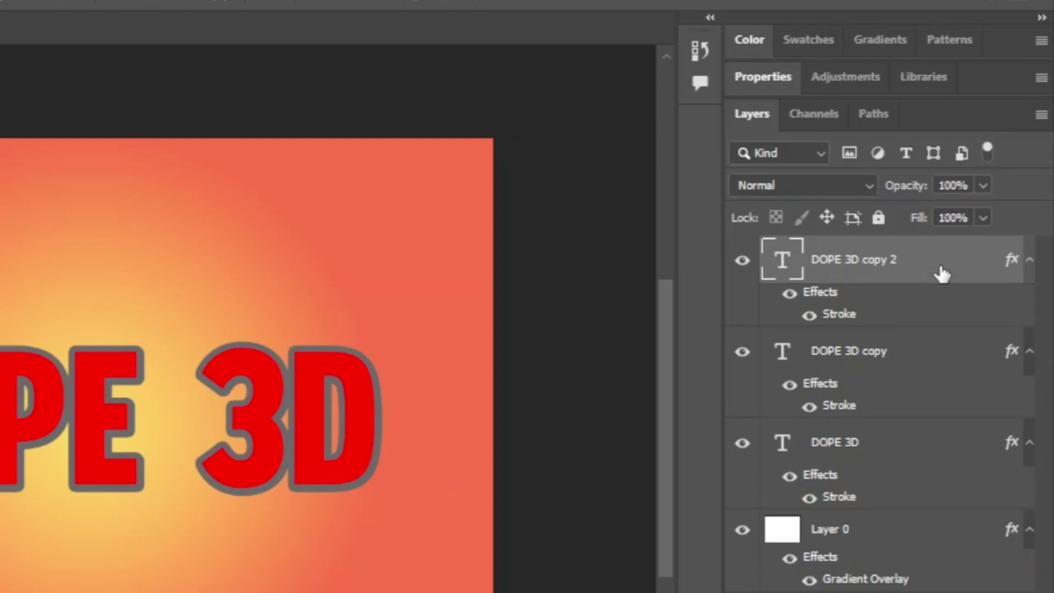
key(ctrl+alt+shift+t)
key(ctrl+alt+shift+t)
key(ctrl+alt+shift+t)
key(ctrl+alt+shift+t)
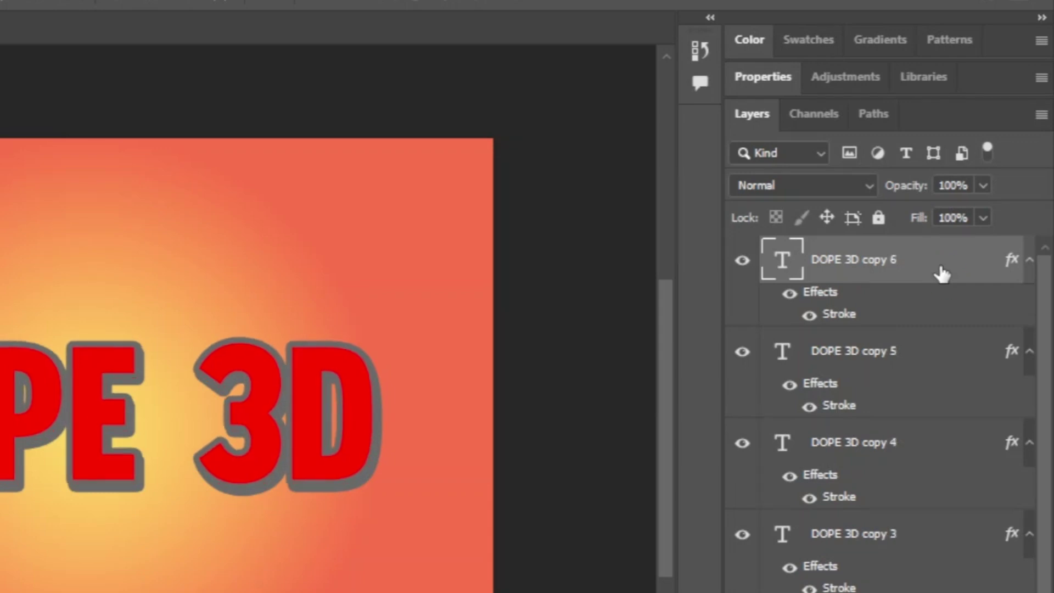
key(ctrl+alt+shift+t)
key(ctrl+alt+shift+t)
key(ctrl+alt+shift+t)
key(ctrl+alt+shift+t)
key(ctrl+alt+shift+t)
key(ctrl+alt+shift+t)
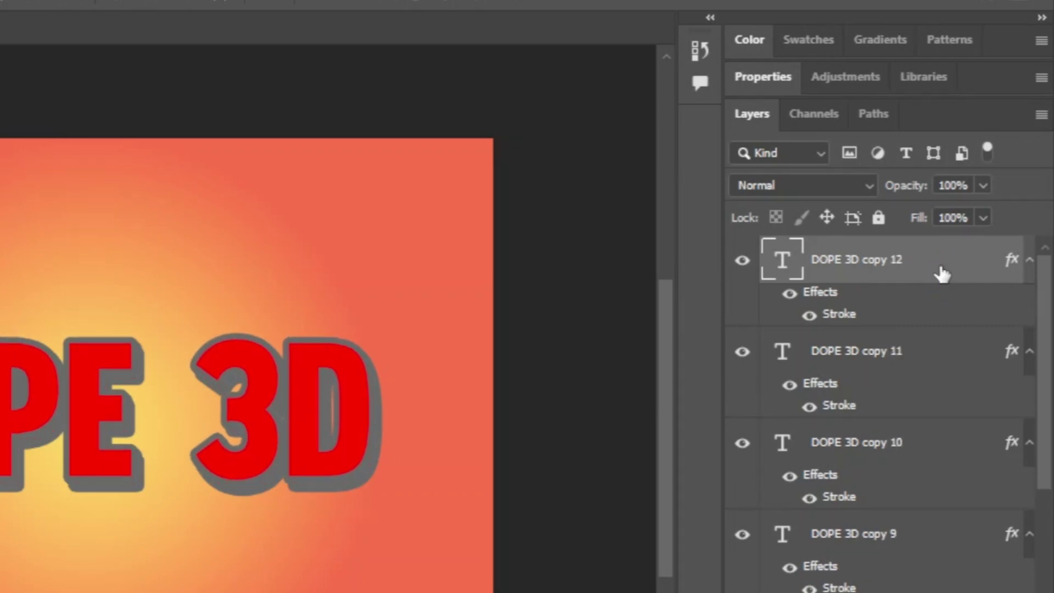
key(ctrl+alt+shift+t)
key(ctrl+alt+shift+t)
key(ctrl+alt+shift+t)
key(ctrl+alt+shift+t)
key(ctrl+alt+shift+t)
key(ctrl+alt+shift+t)
key(ctrl+alt+shift+t)
key(ctrl+alt+shift+t)
key(ctrl+alt+shift+t)
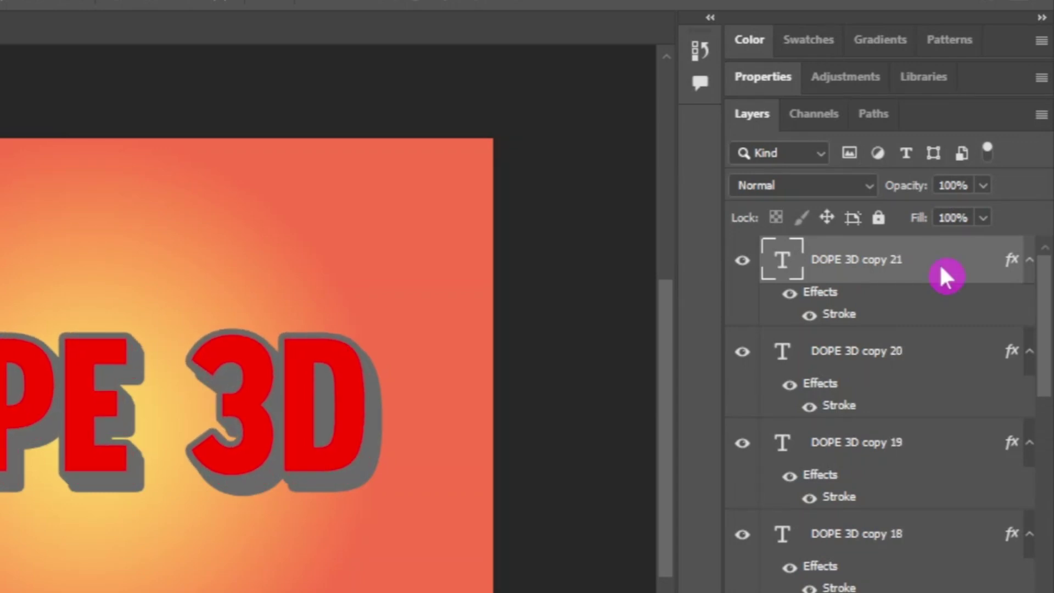
key(ctrl+alt+shift+t)
key(ctrl+alt+shift+t)
key(ctrl+alt+shift+t)
key(ctrl+alt+shift+t)
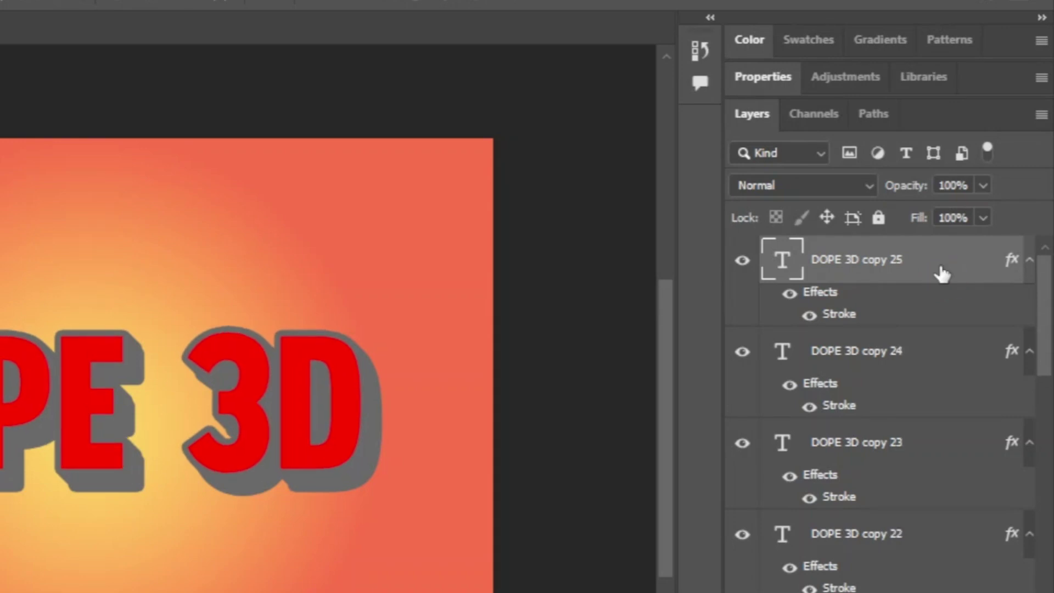
Step: Change the Stroke colour of DOPE 3D copy 25 to white #ffffff
double_click(840, 316)
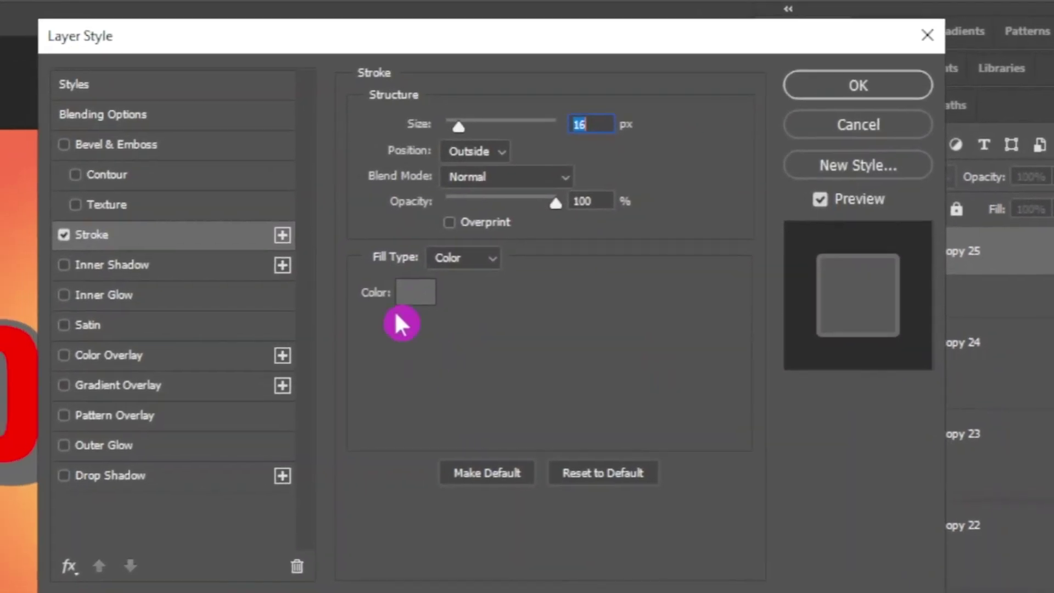
click(416, 291)
click(89, 104)
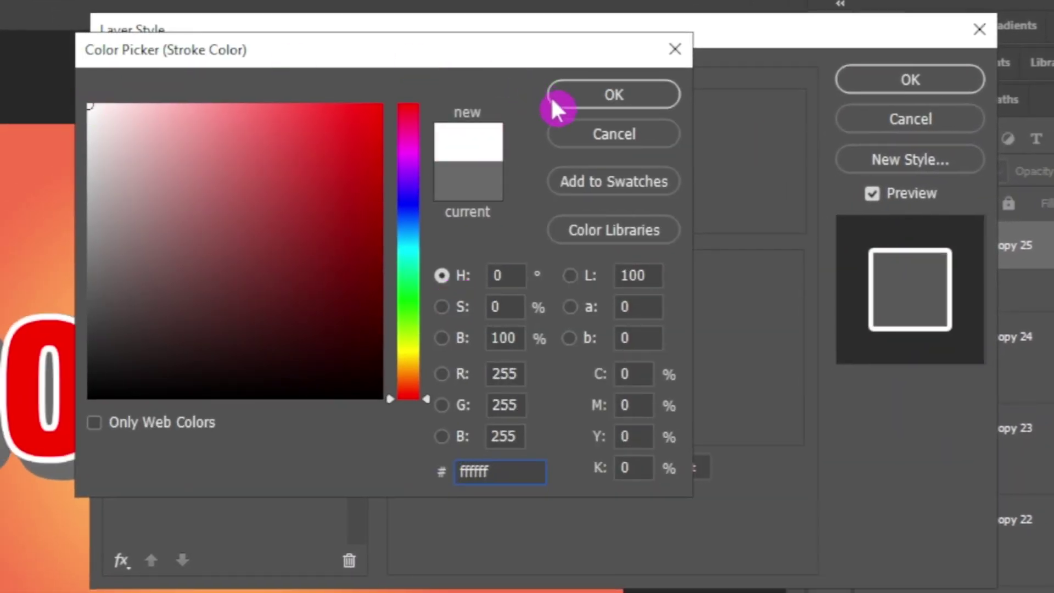
click(593, 102)
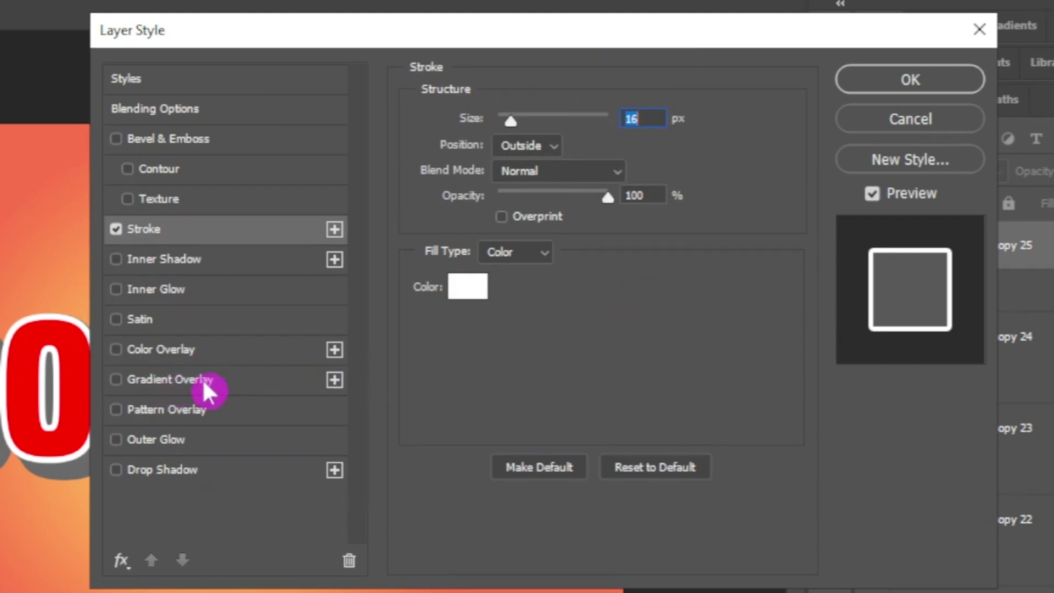
Step: Add a radial Orange_05 Gradient Overlay at 70% opacity to DOPE 3D copy 25
click(186, 386)
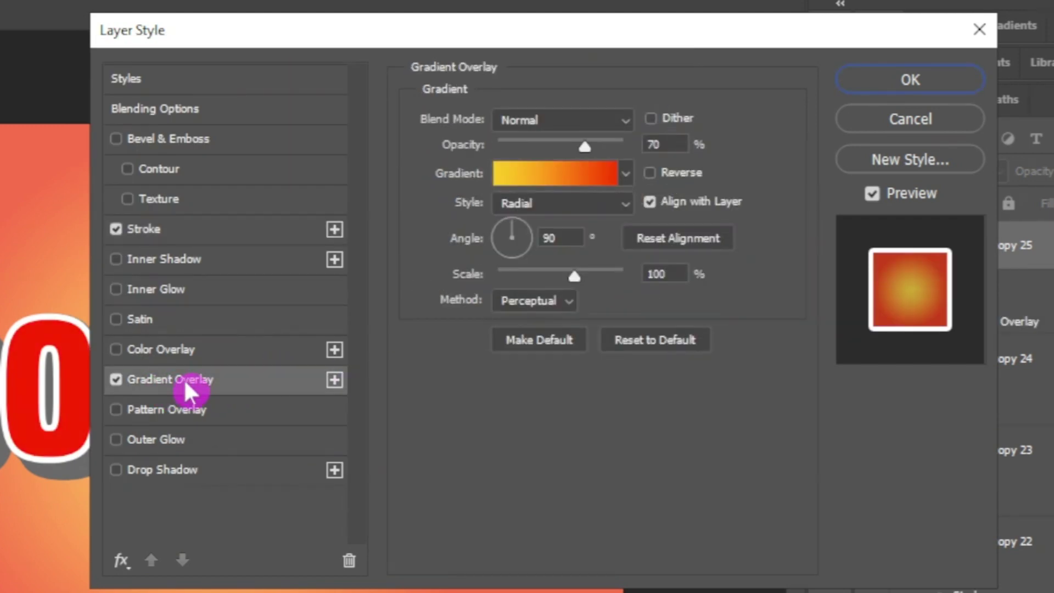
click(535, 172)
scroll(312, 167, down, 1)
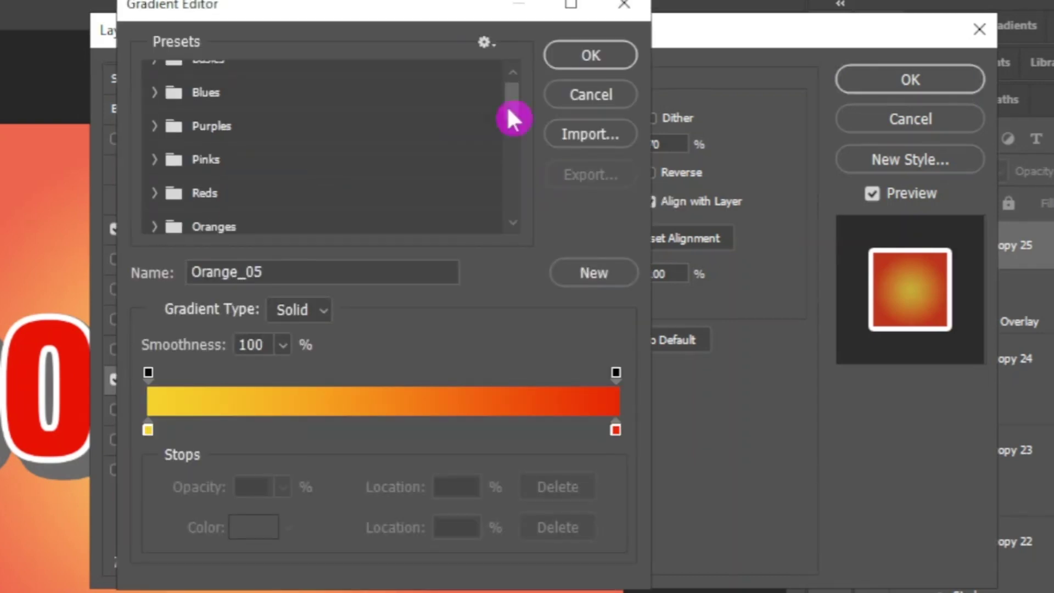
drag(512, 101, 512, 132)
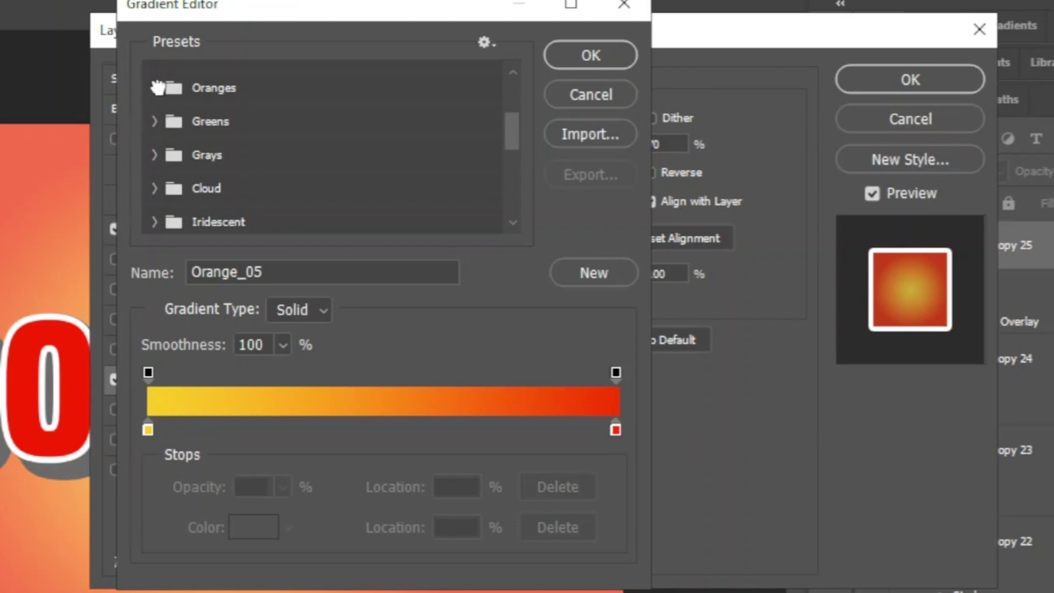
click(155, 88)
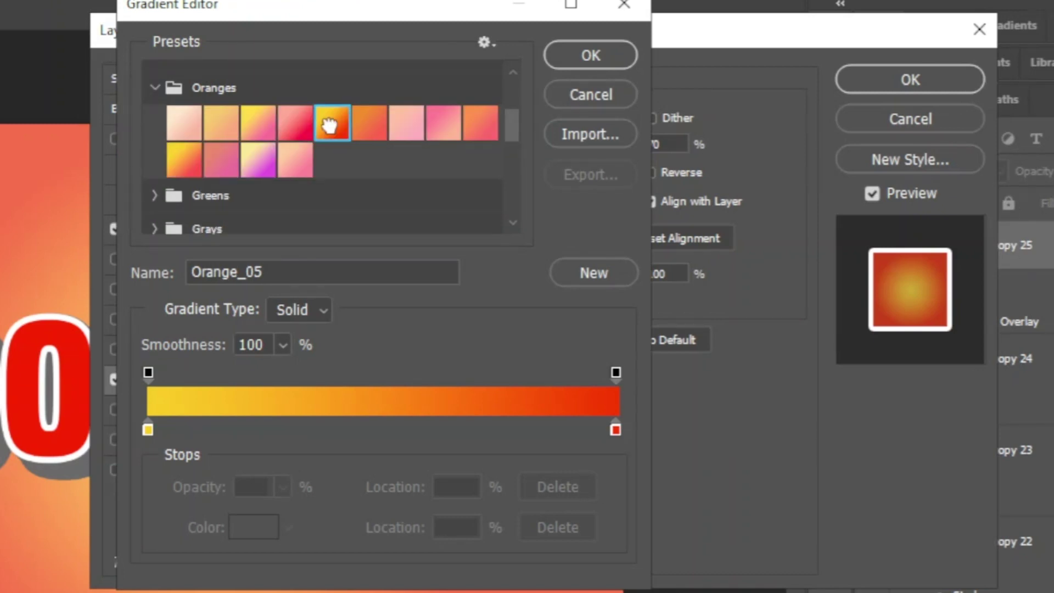
click(574, 58)
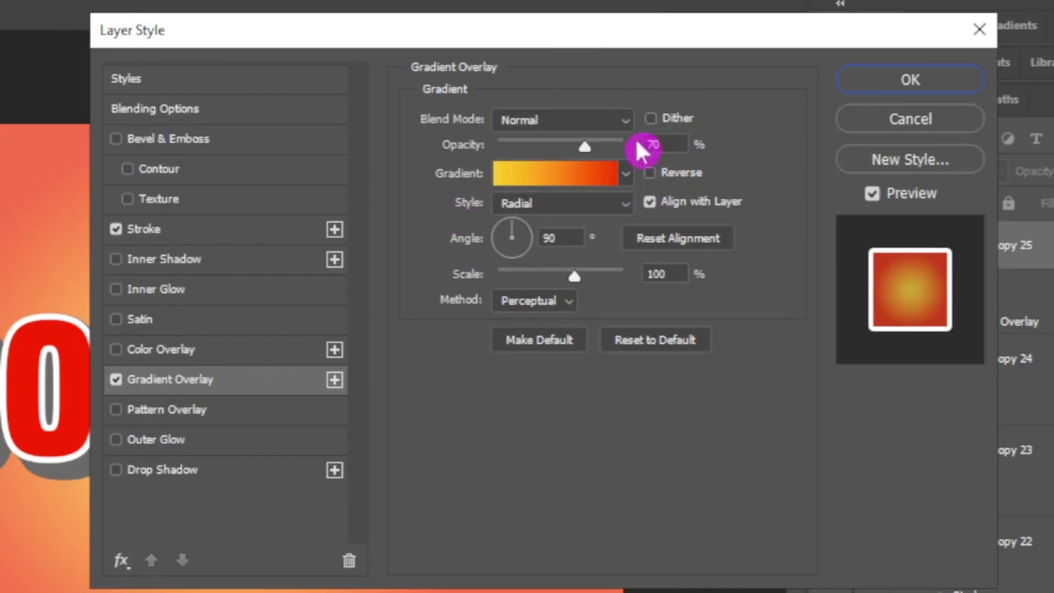
click(661, 144)
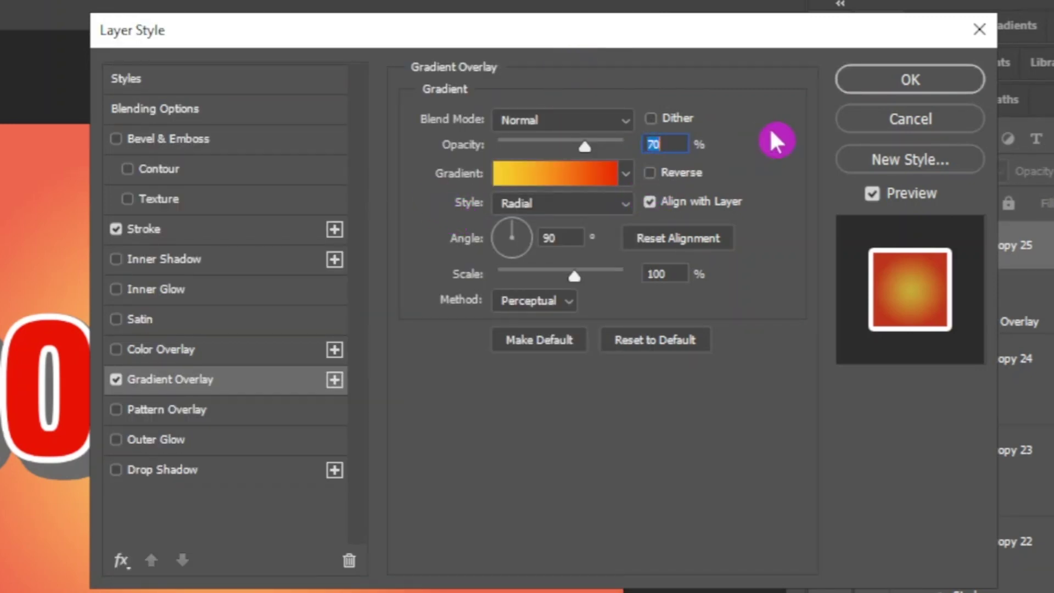
click(871, 86)
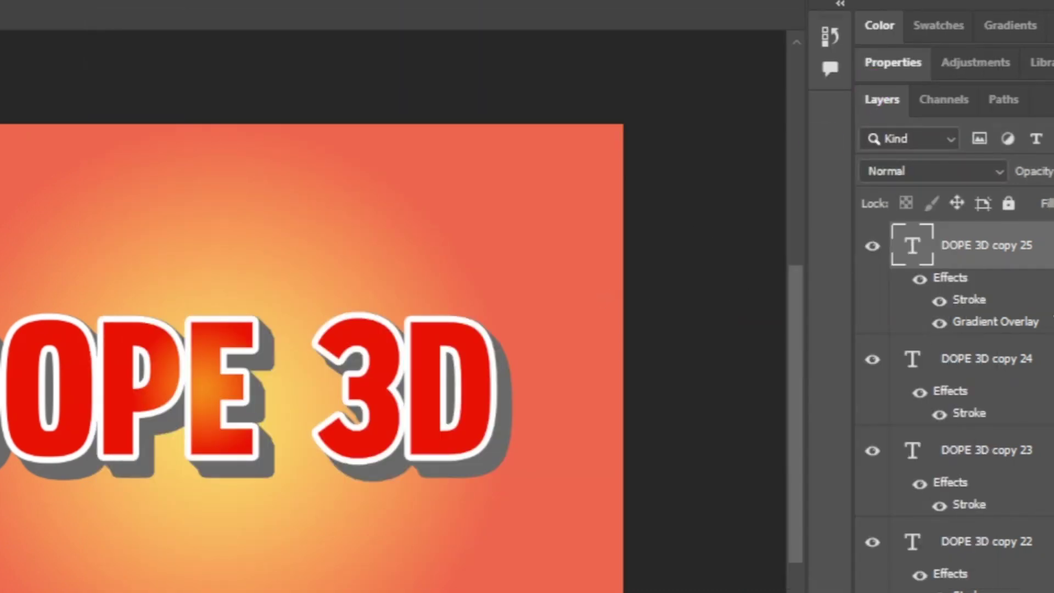
Step: Select the DOPE 3D layer through copy 25 and group them into Group 1
scroll(956, 412, down, 15)
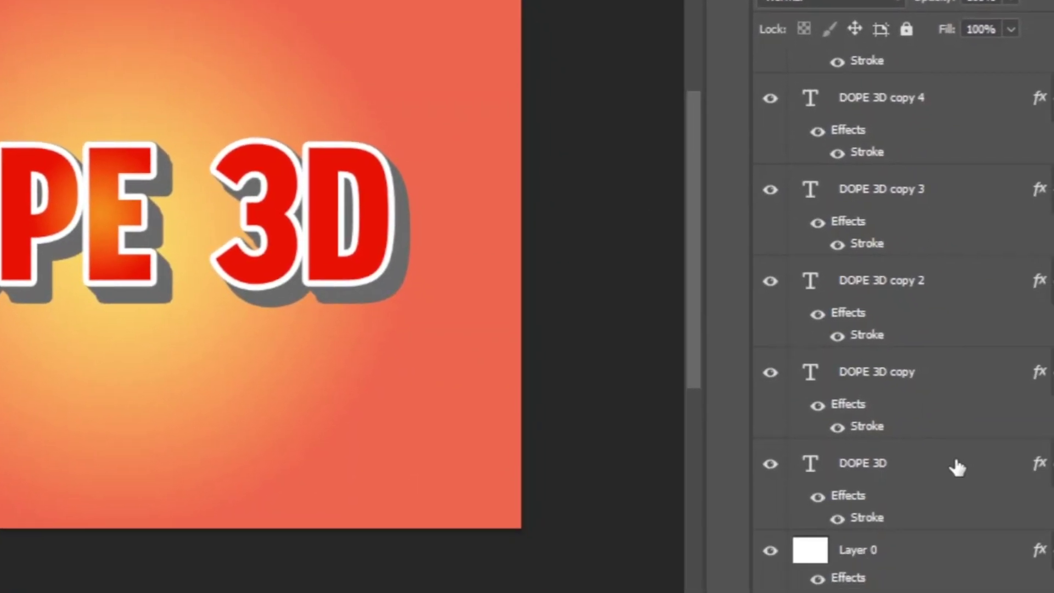
shift+click(957, 467)
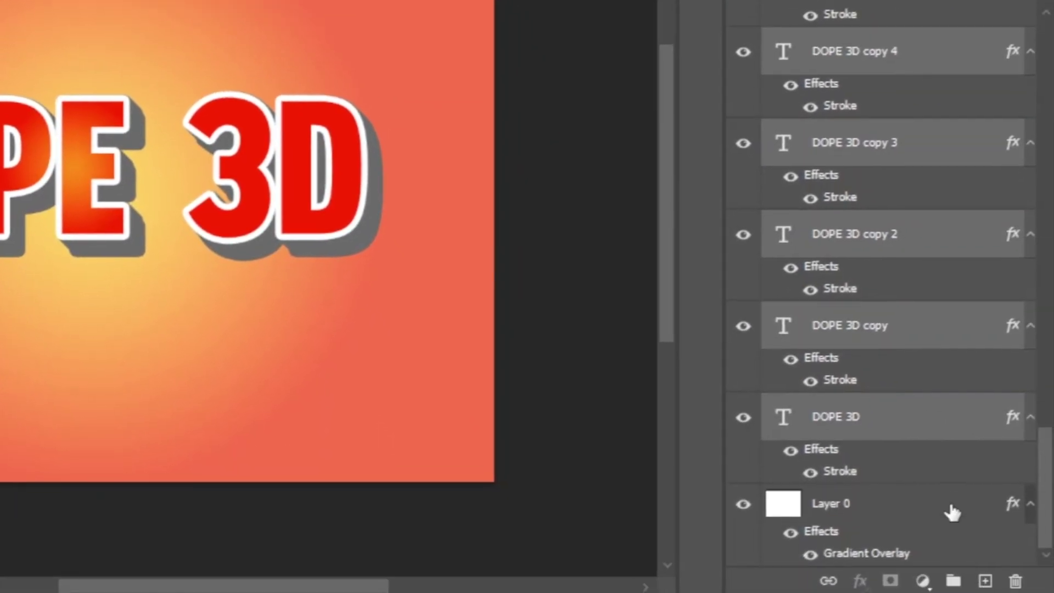
click(952, 579)
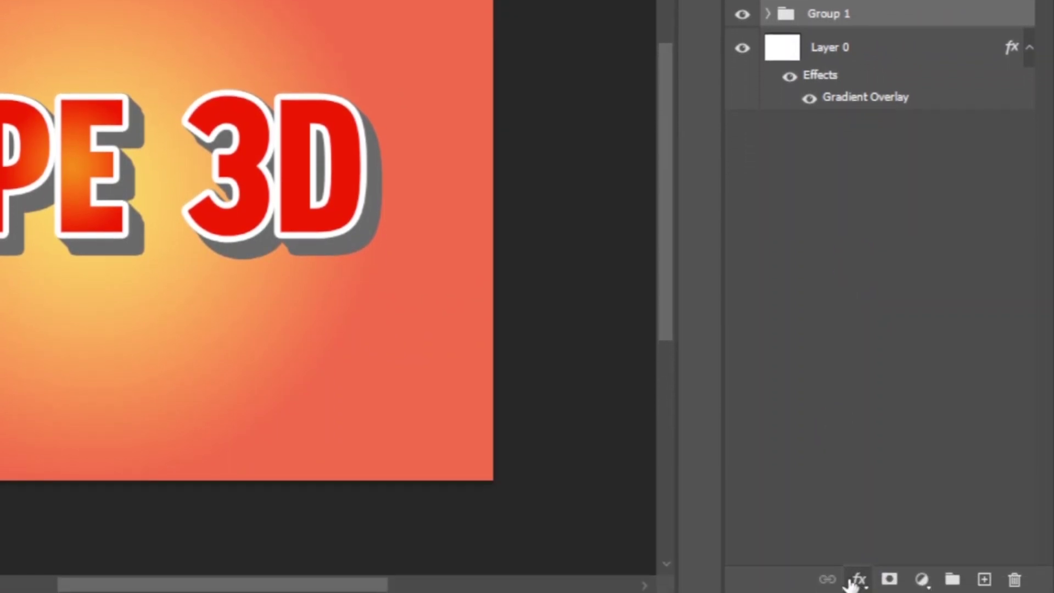
Step: Add a Drop Shadow to Group 1 with 70% opacity, 60 px distance and 70 px size
click(859, 581)
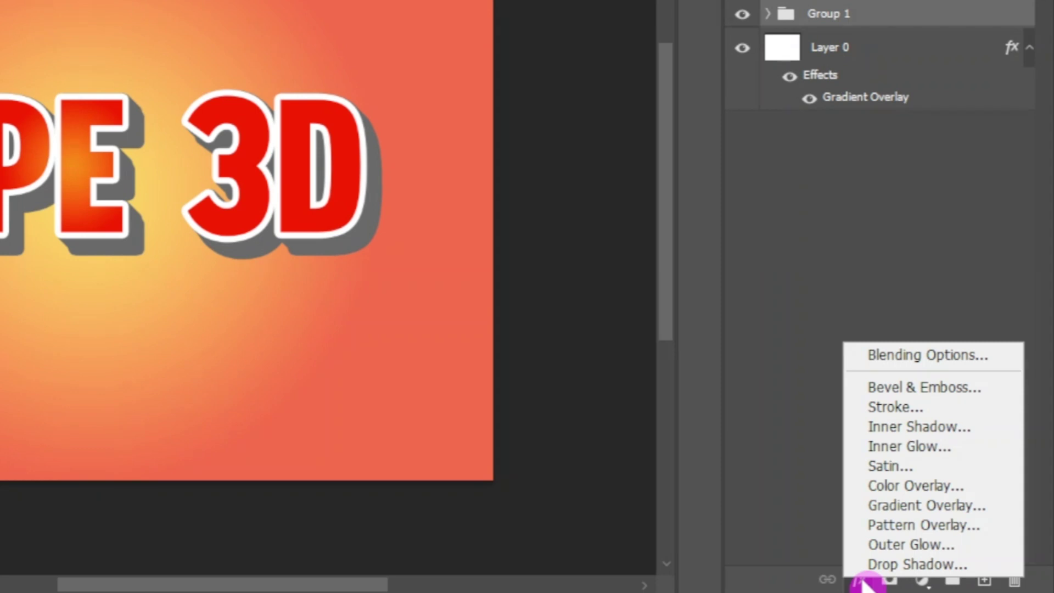
click(898, 564)
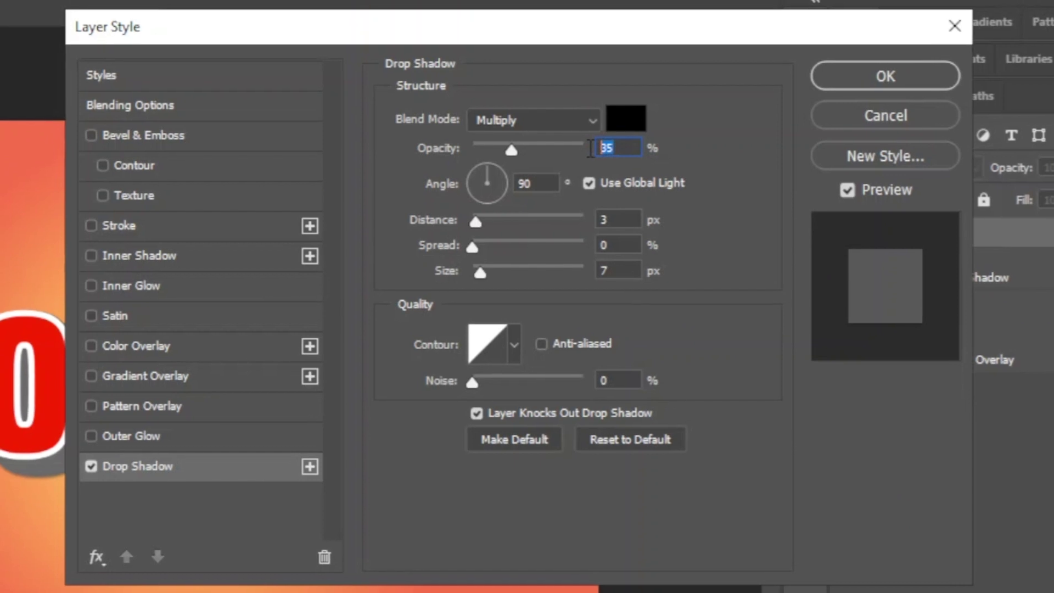
text(7)
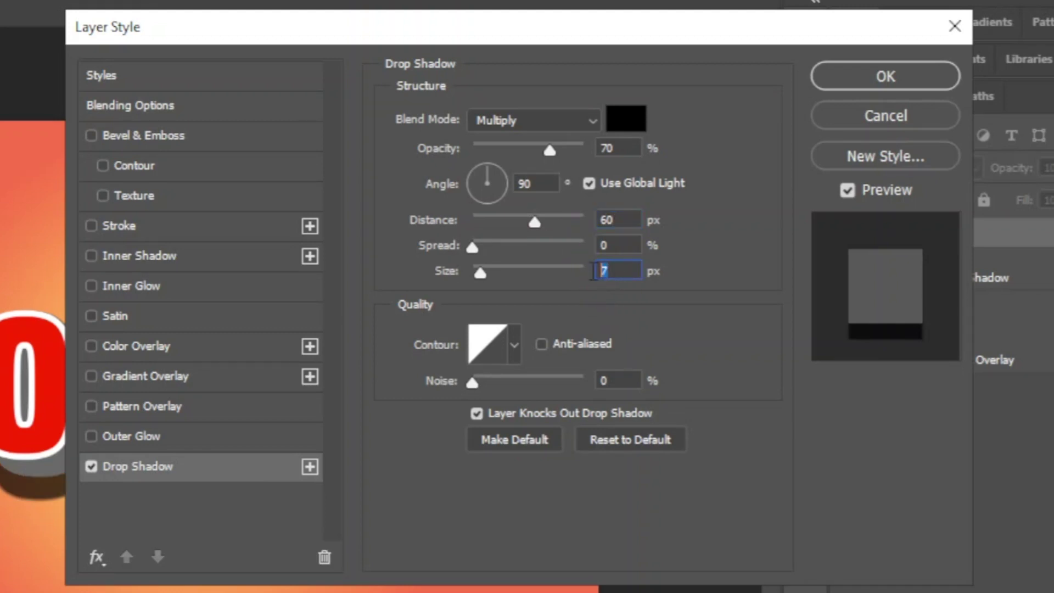
text(70)
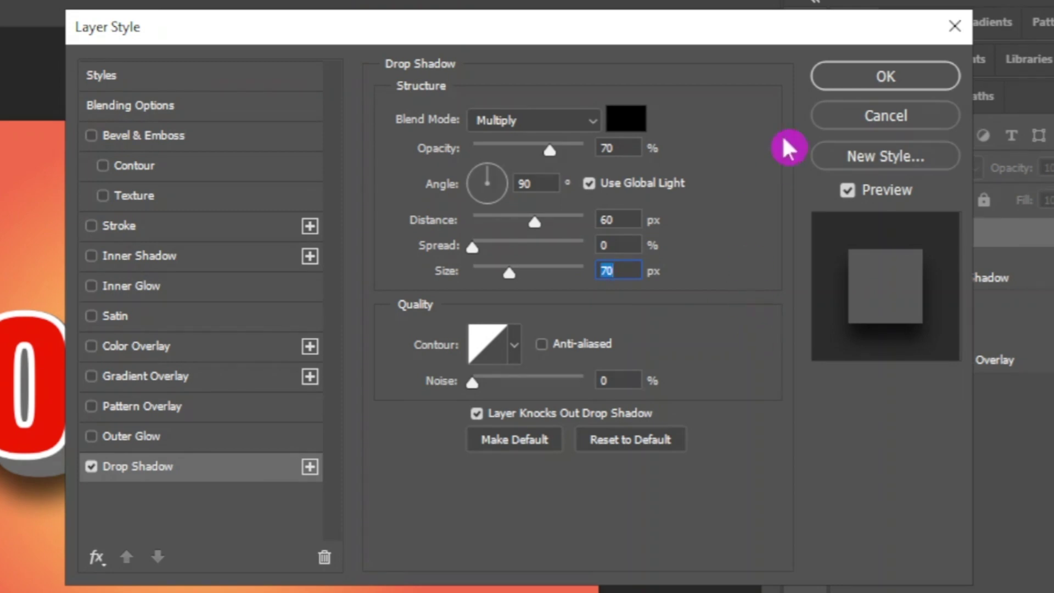
click(849, 81)
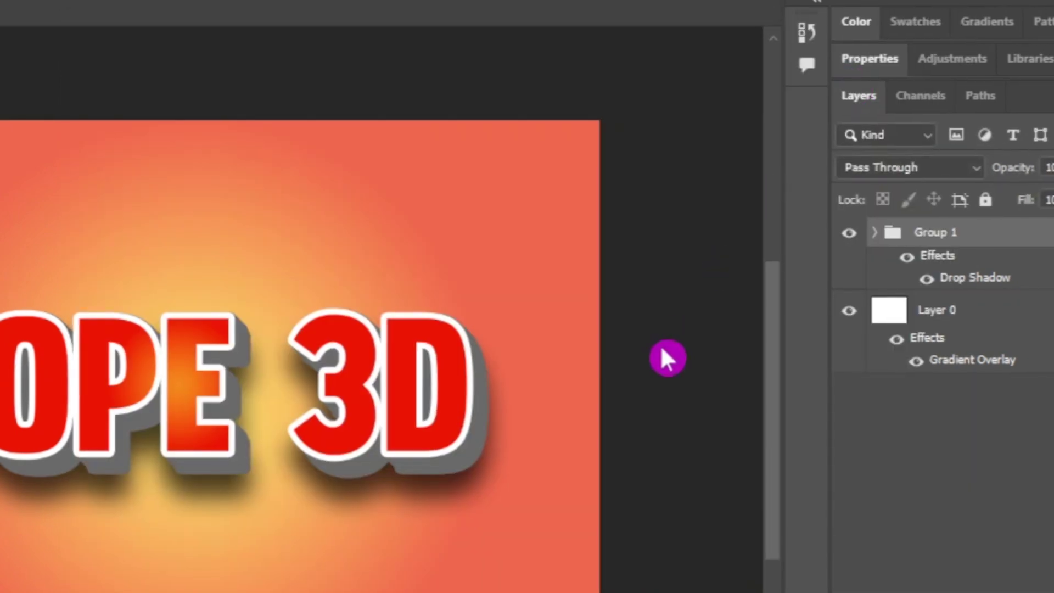